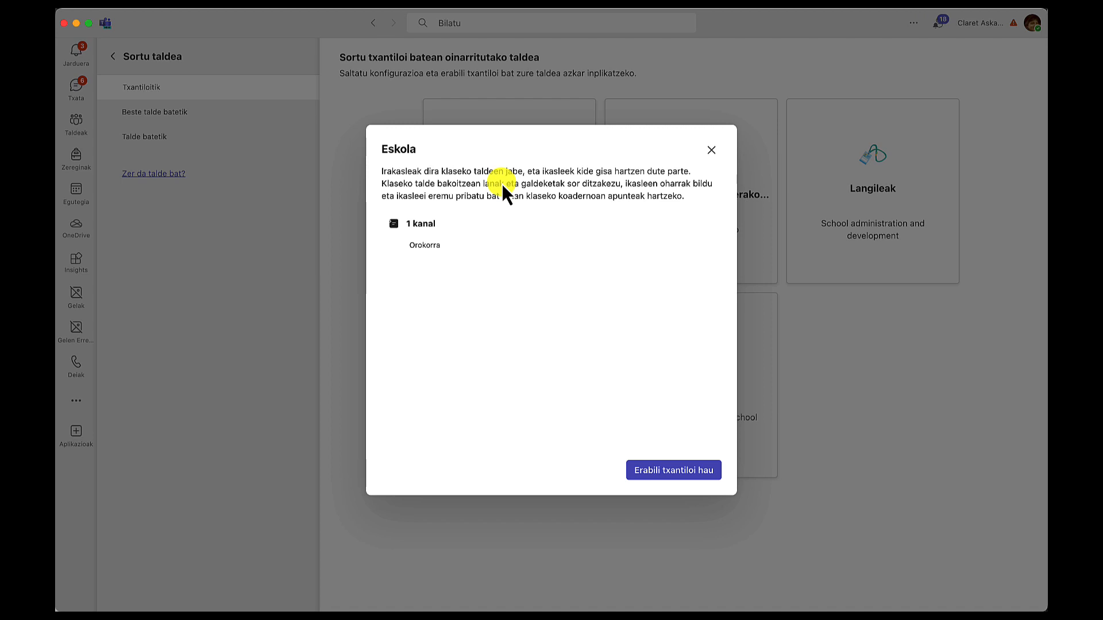
Create a team from the Eskola template named Klase fiktizioa.
{"action": "left_click", "coordinate": [666, 471]}
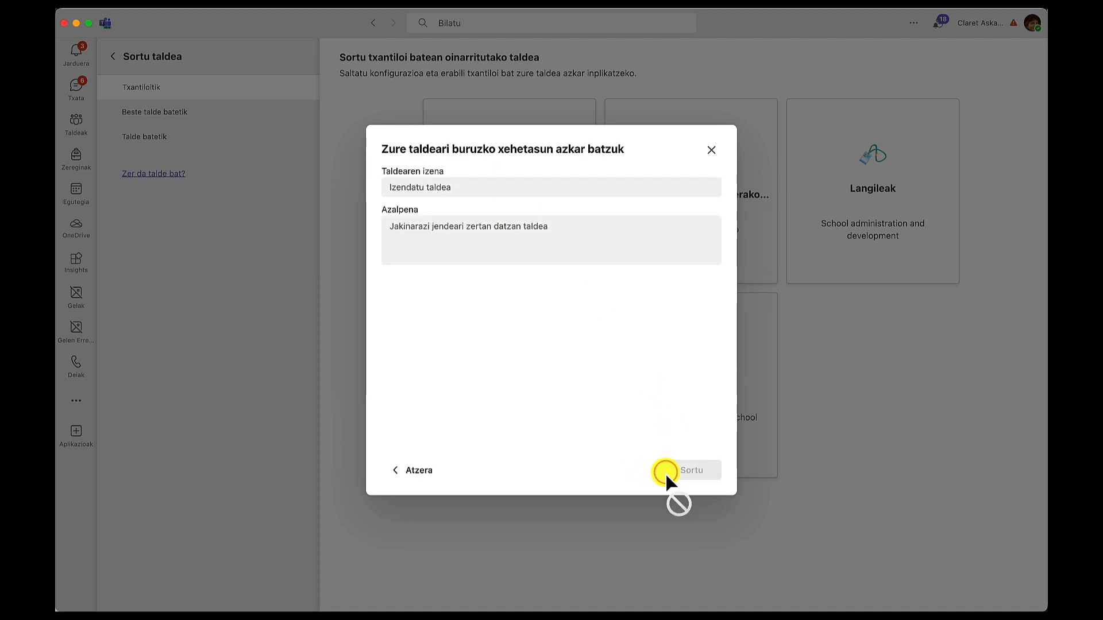
{"action": "left_click", "coordinate": [475, 187]}
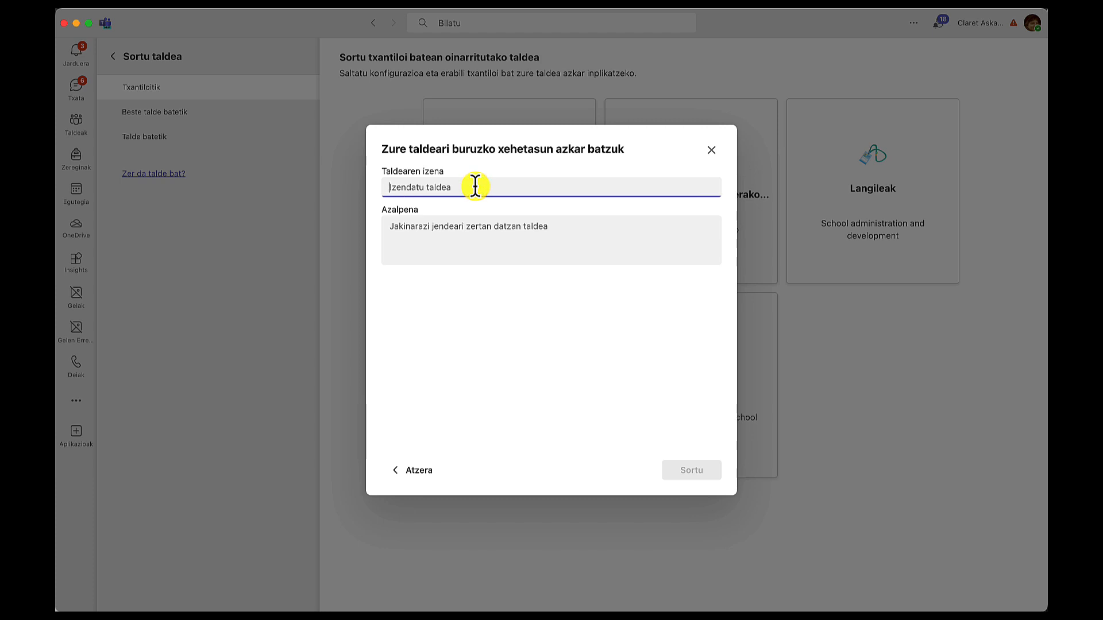
{"action": "type", "text": "Klas"}
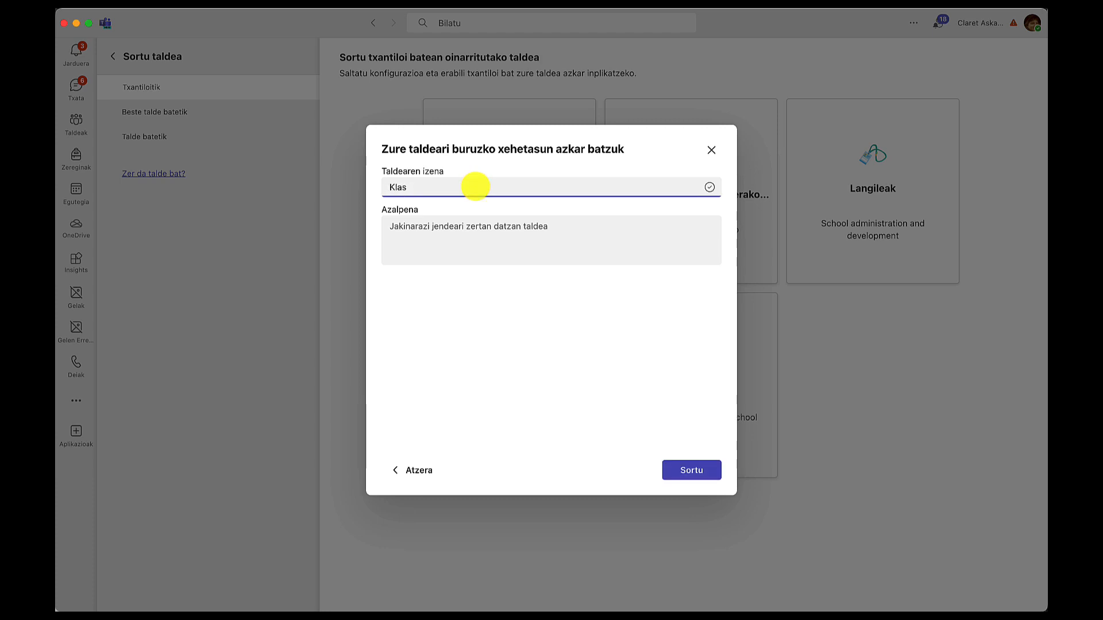
{"action": "type", "text": "4e fiktizioa"}
{"action": "left_click", "coordinate": [683, 475]}
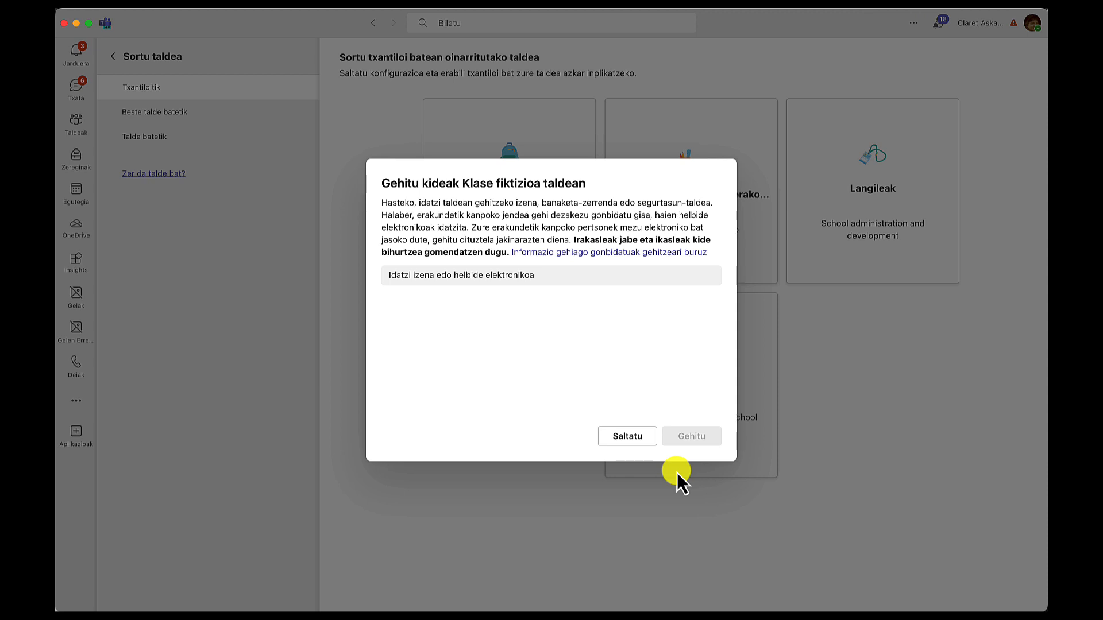
Search for a student by name and add them to the team with the Kidea role.
{"action": "left_click", "coordinate": [437, 278]}
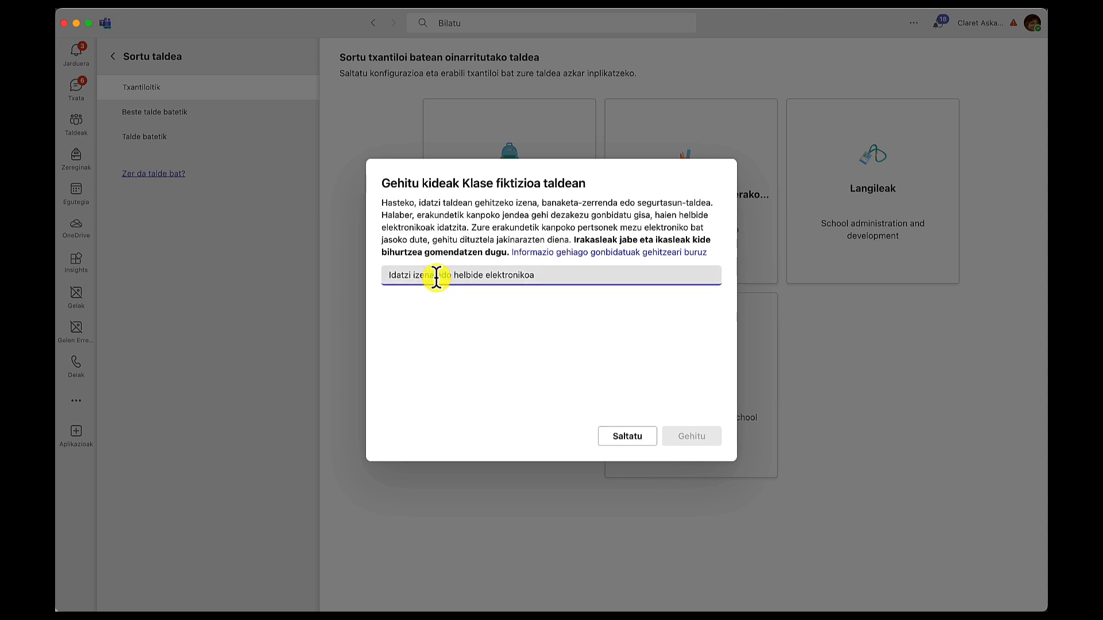
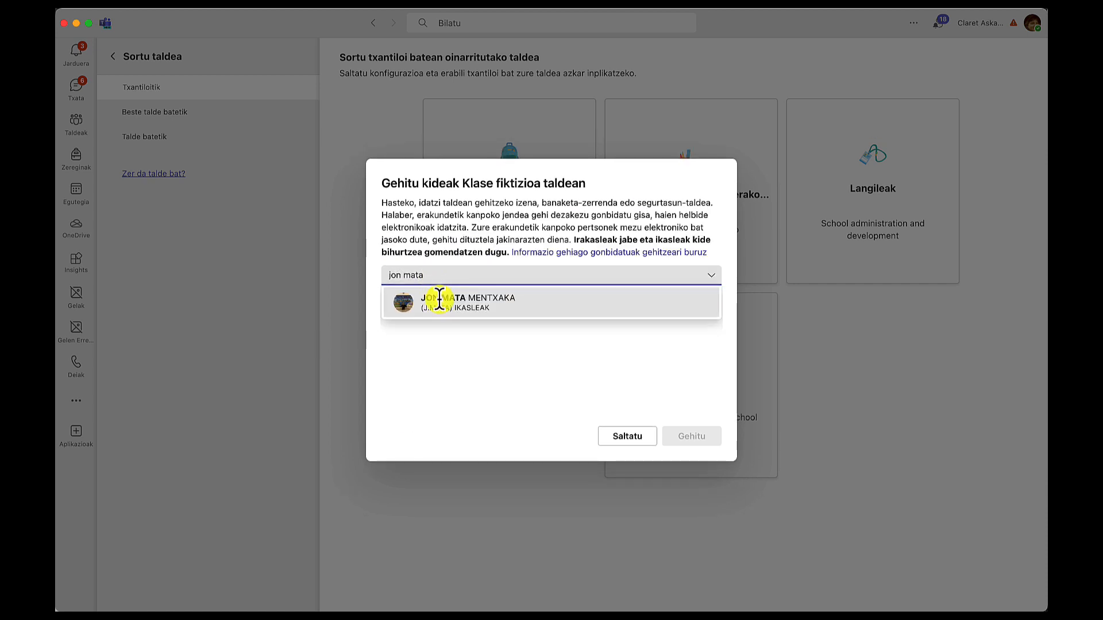
{"action": "left_click", "coordinate": [442, 305]}
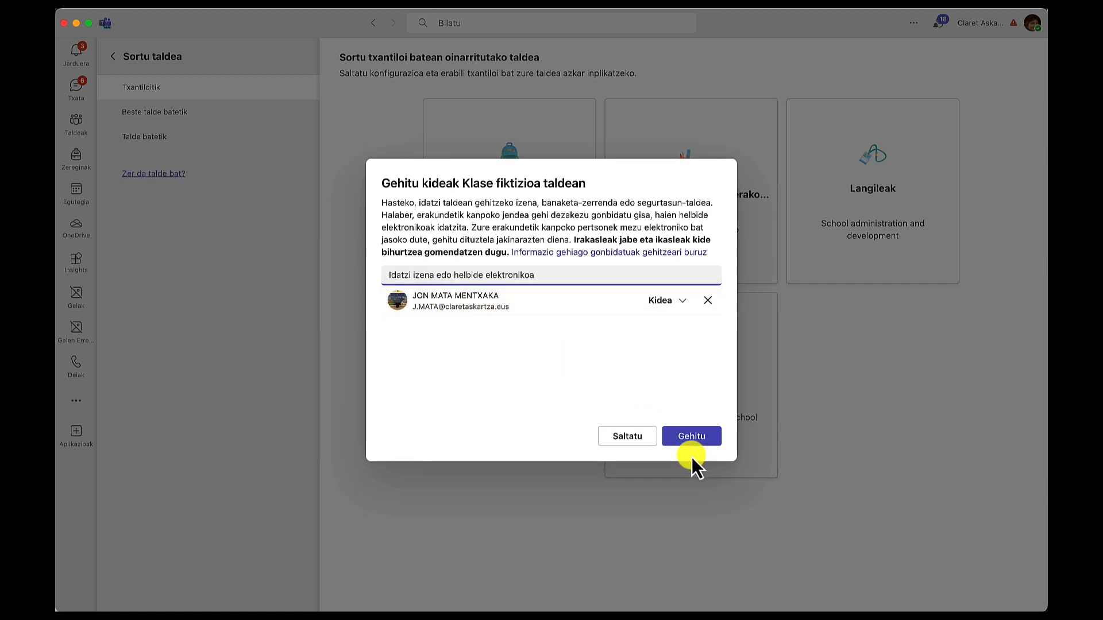
{"action": "left_click", "coordinate": [690, 440]}
{"action": "left_click", "coordinate": [684, 305]}
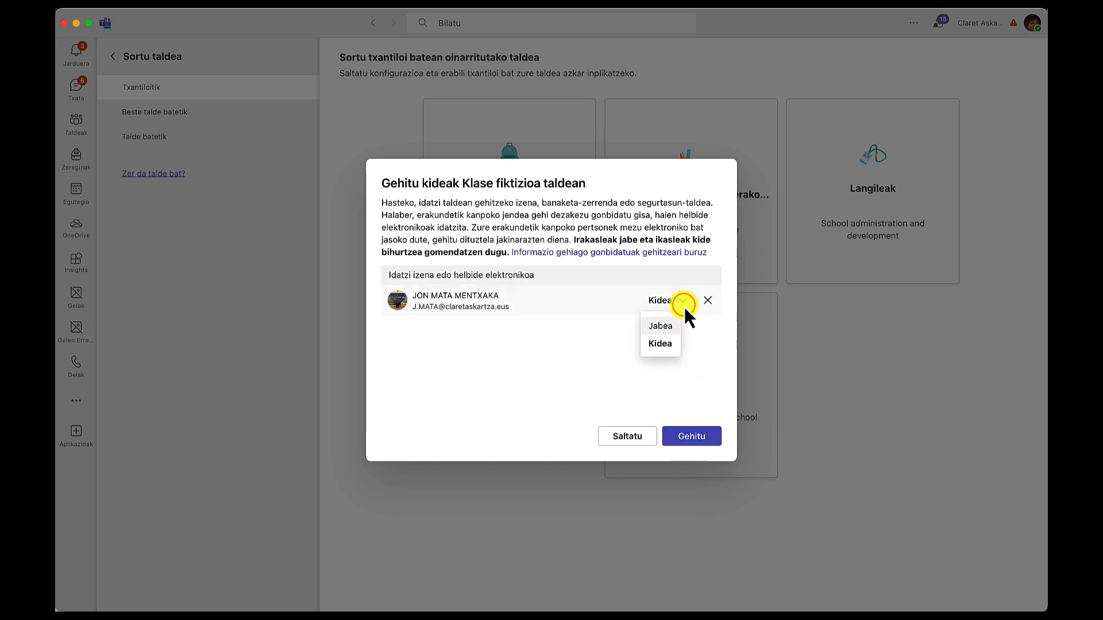
{"action": "left_click", "coordinate": [702, 381]}
{"action": "left_click", "coordinate": [688, 441]}
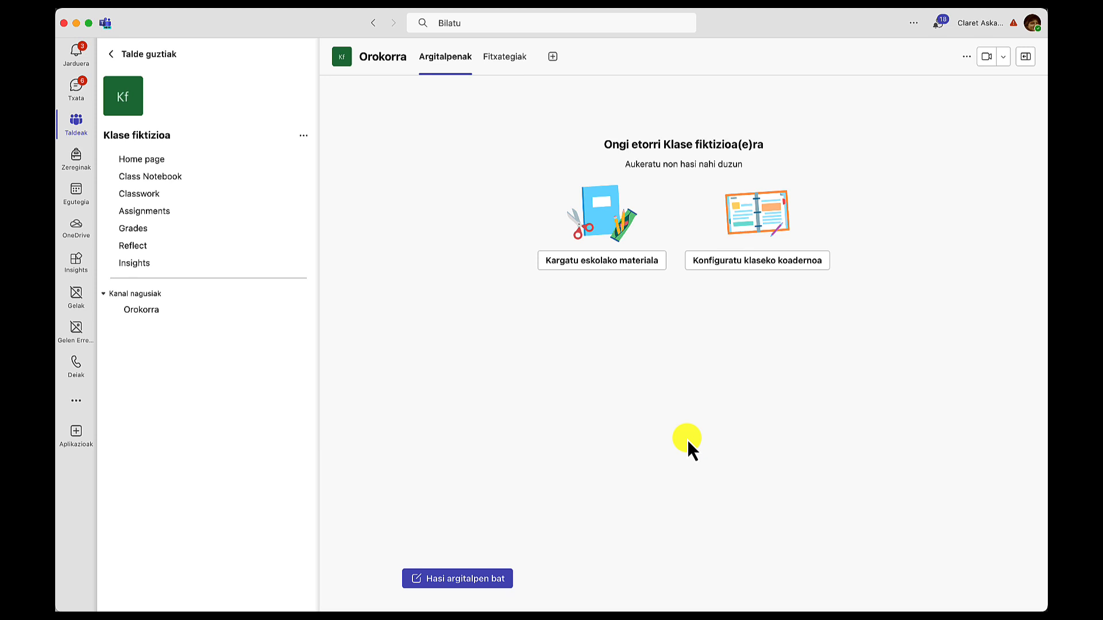
Invite an external guest to the team by entering their e-mail address.
{"action": "left_click", "coordinate": [304, 138]}
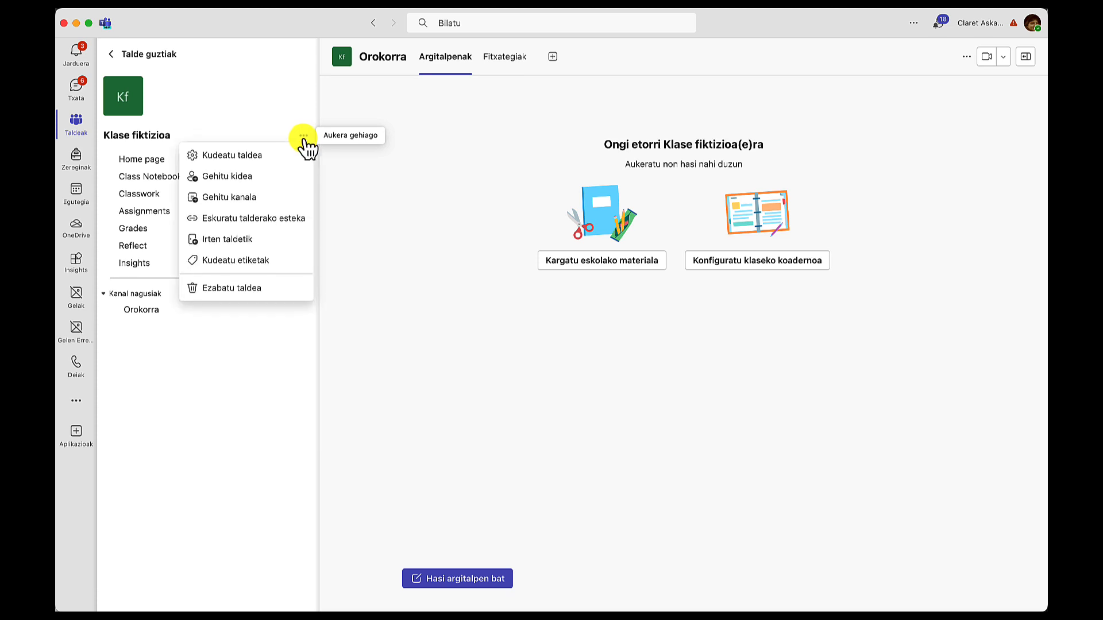
{"action": "left_click", "coordinate": [242, 180]}
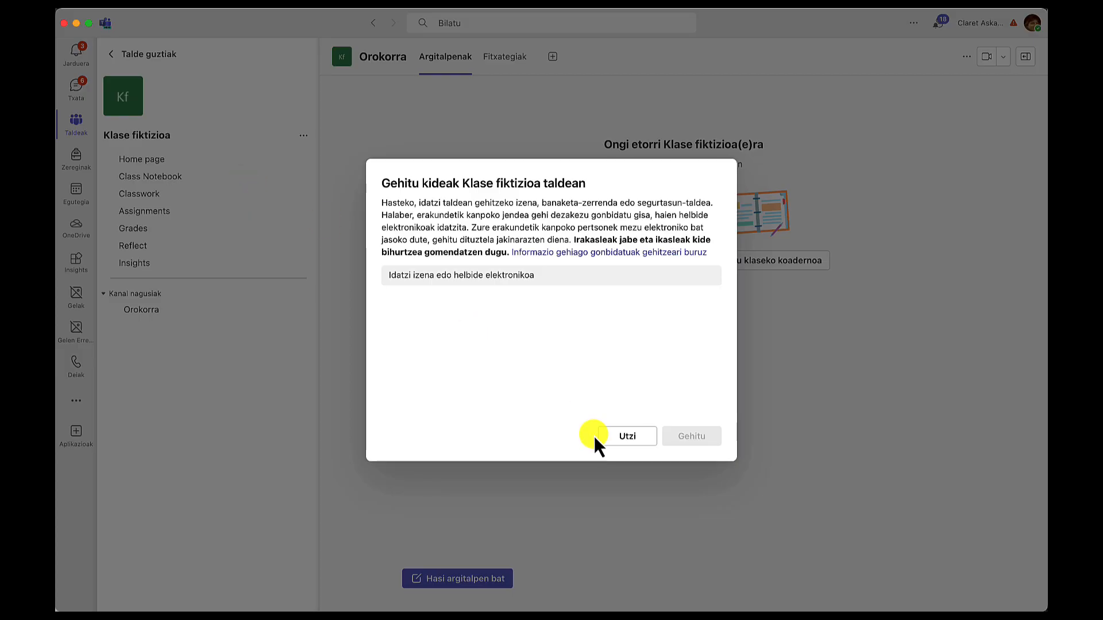
{"action": "left_click", "coordinate": [467, 280]}
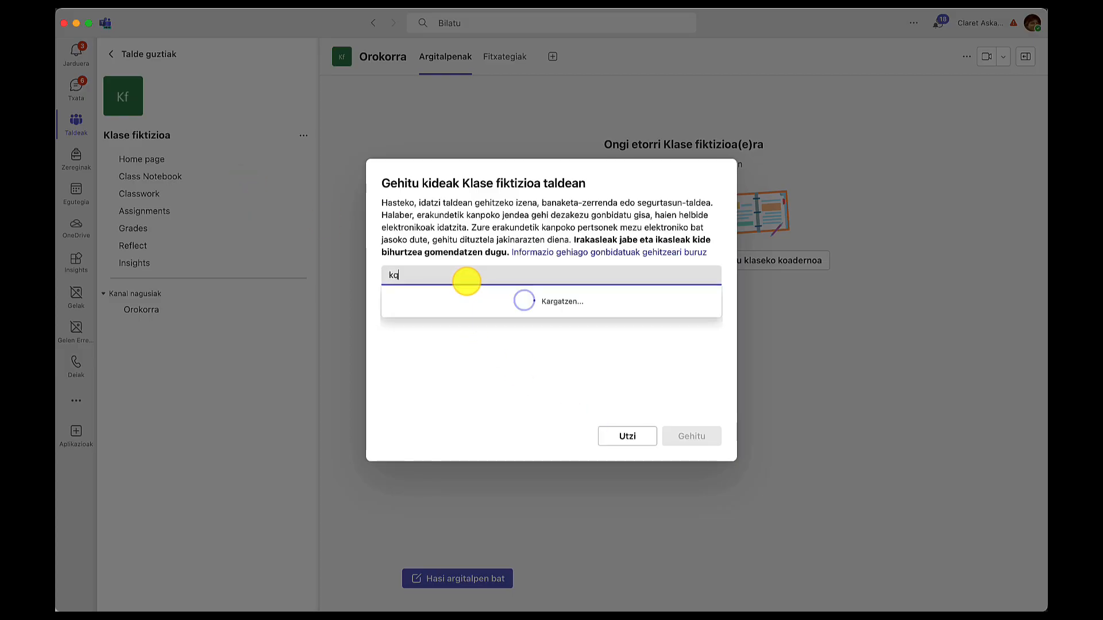
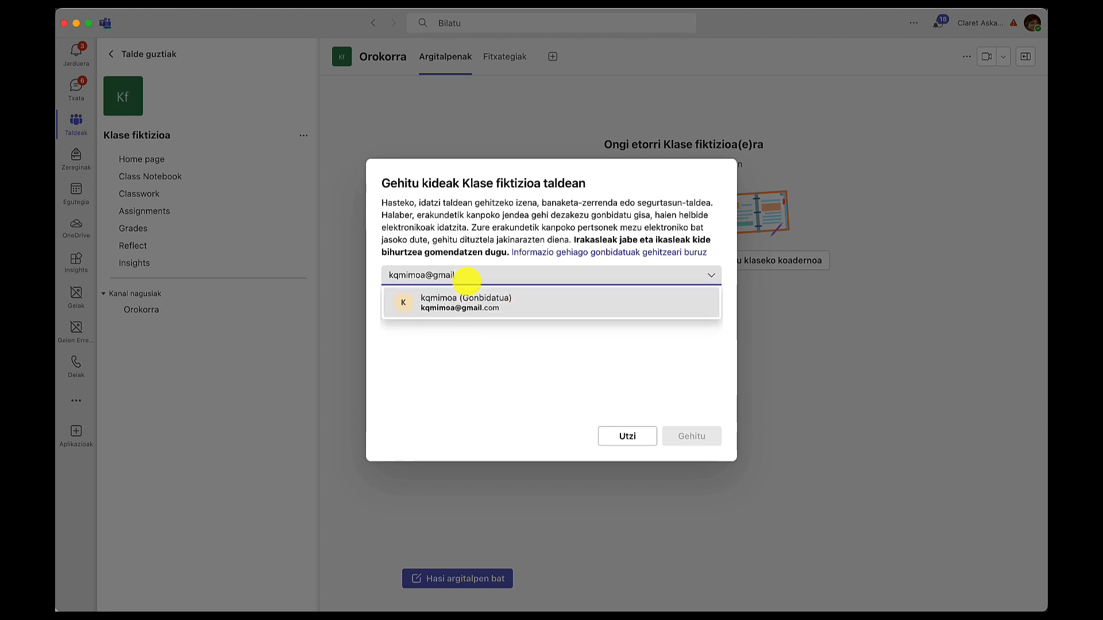
{"action": "left_click", "coordinate": [481, 308]}
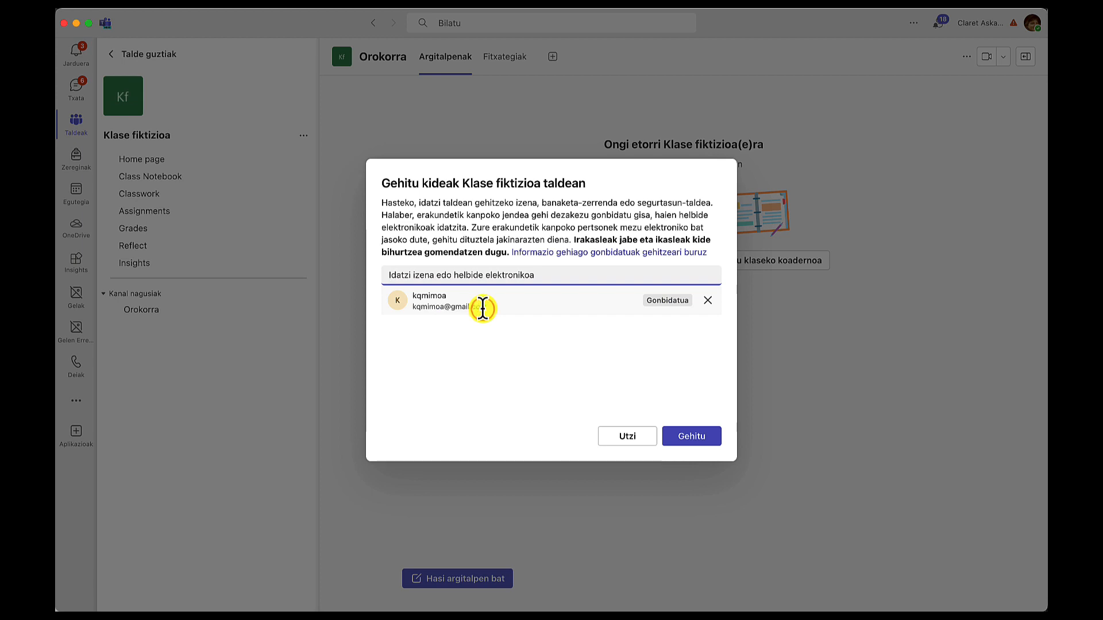
{"action": "left_click", "coordinate": [689, 439]}
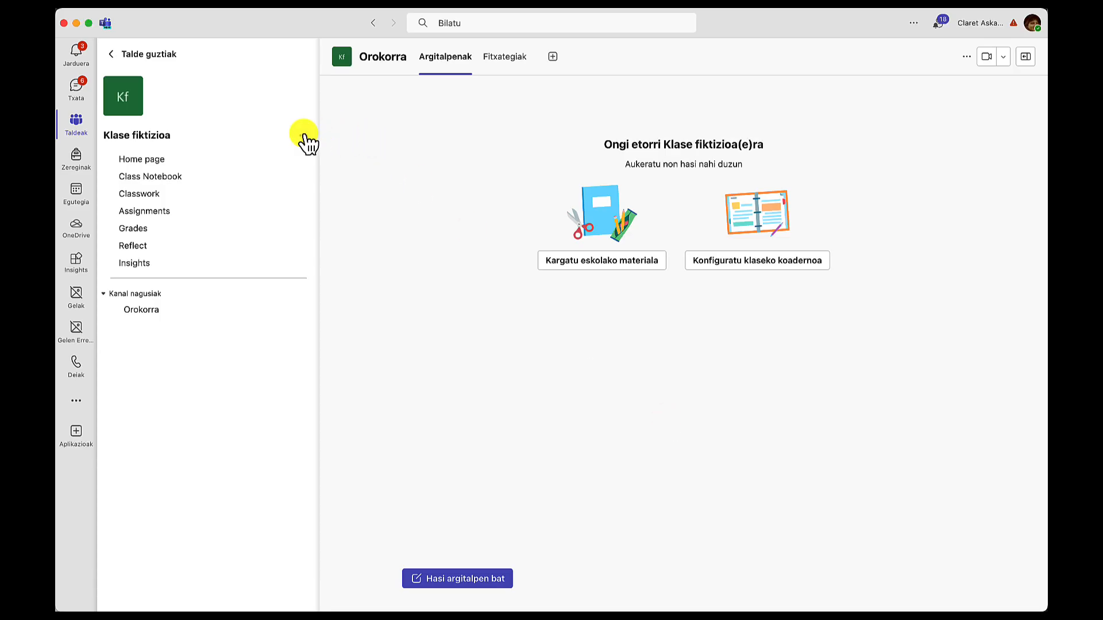
Open the team's management page and expand the members and guests list.
{"action": "left_click", "coordinate": [304, 137]}
{"action": "left_click", "coordinate": [264, 157]}
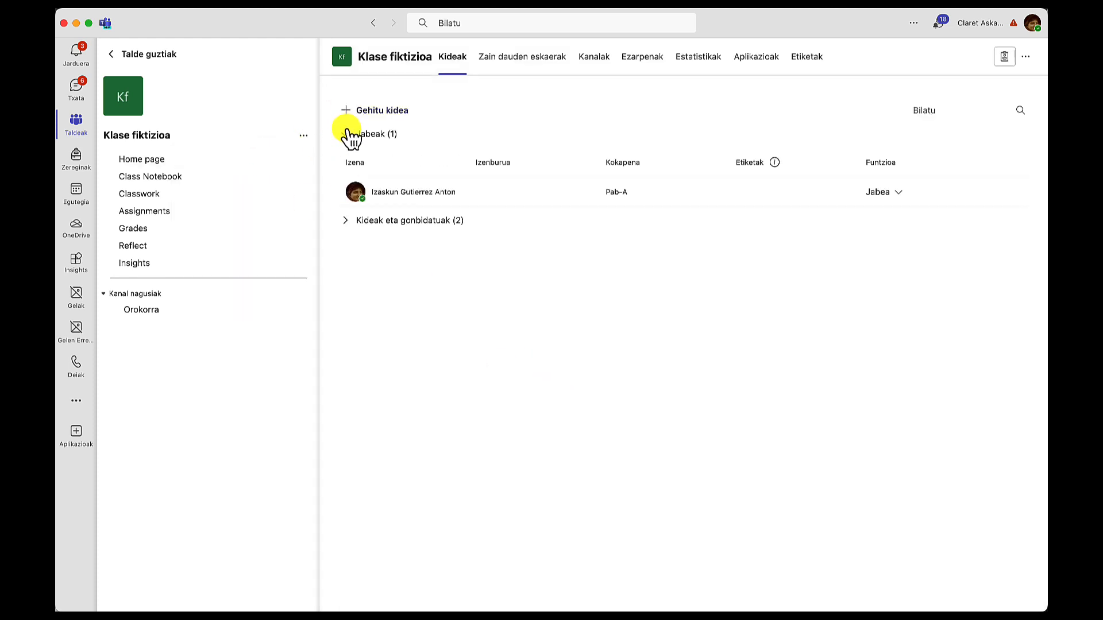
{"action": "left_click", "coordinate": [351, 221]}
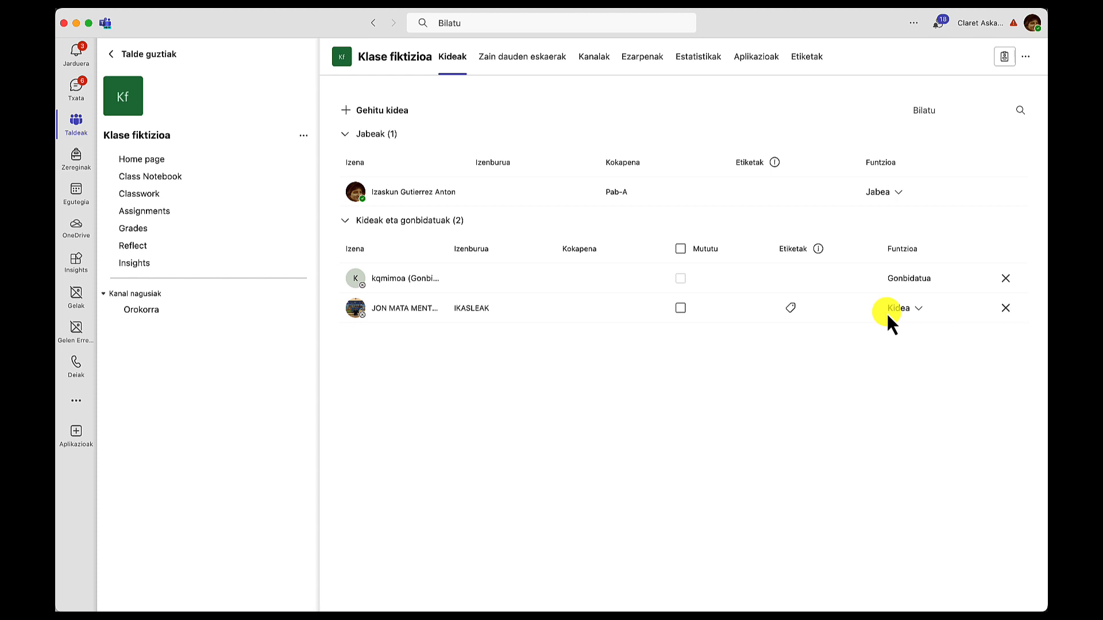
Open the dialog with the team's link and close it without copying.
{"action": "left_click", "coordinate": [303, 135]}
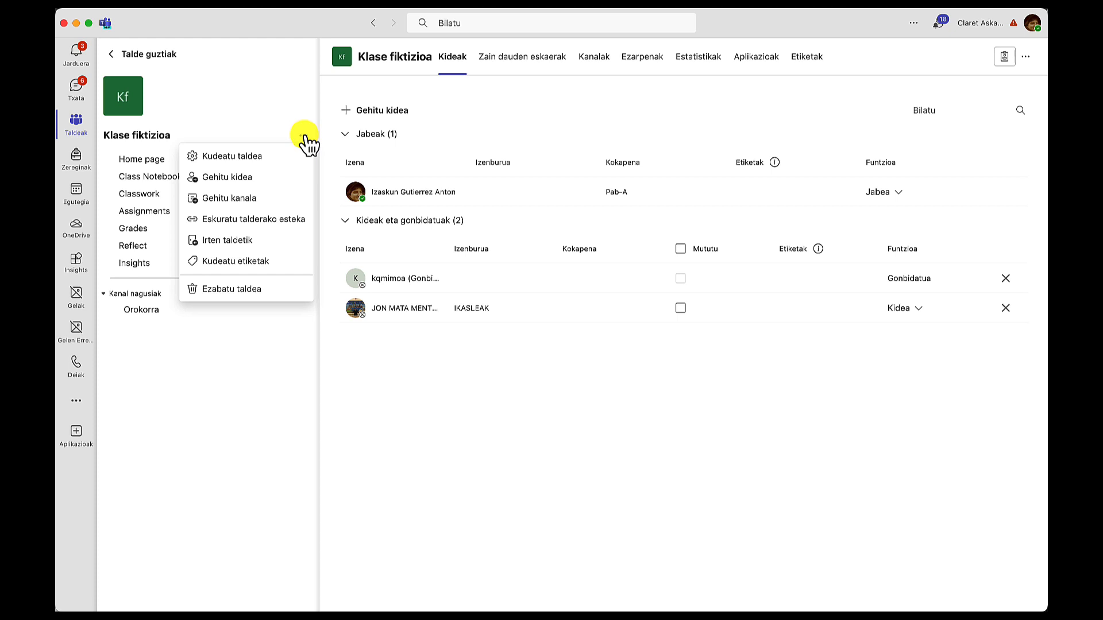
{"action": "left_click", "coordinate": [288, 224]}
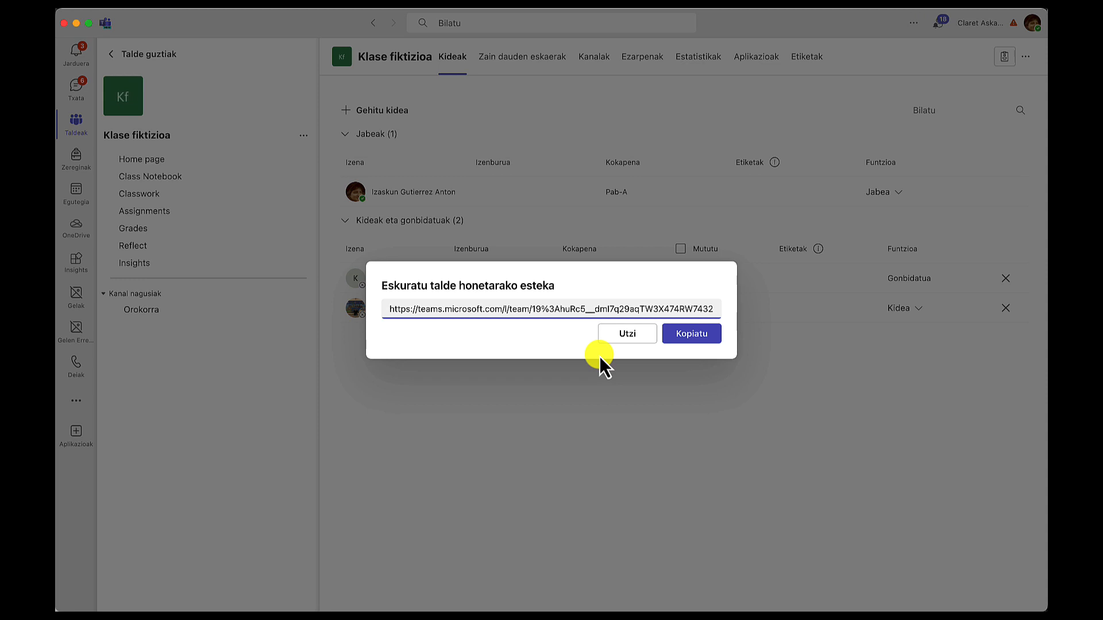
{"action": "left_click", "coordinate": [627, 334]}
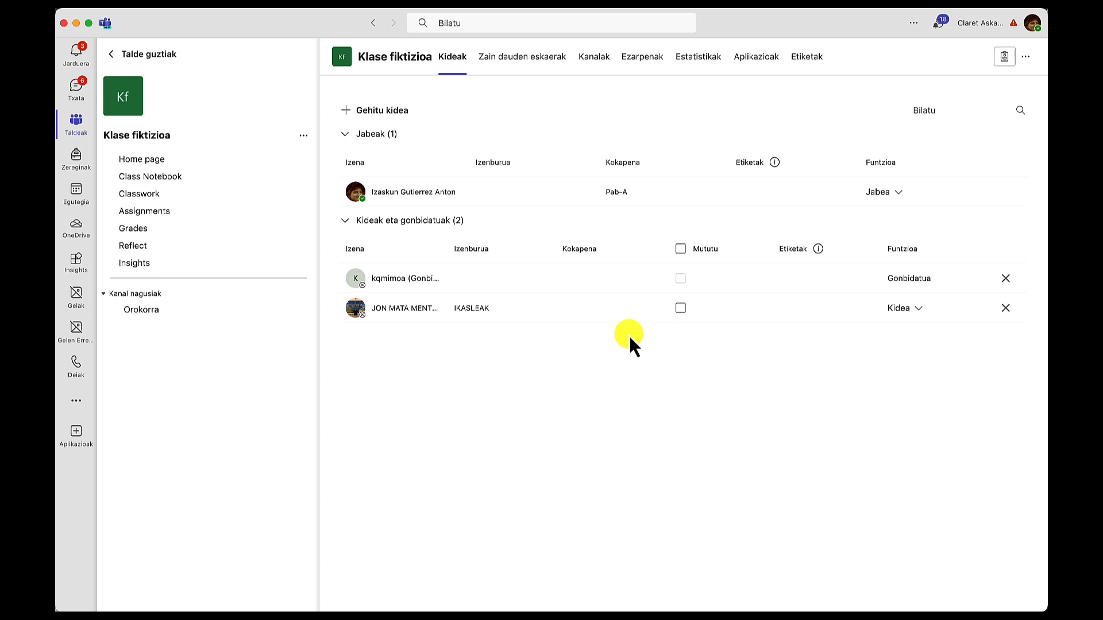
Browse the team's pending requests, channels and settings pages.
{"action": "left_click", "coordinate": [1026, 56]}
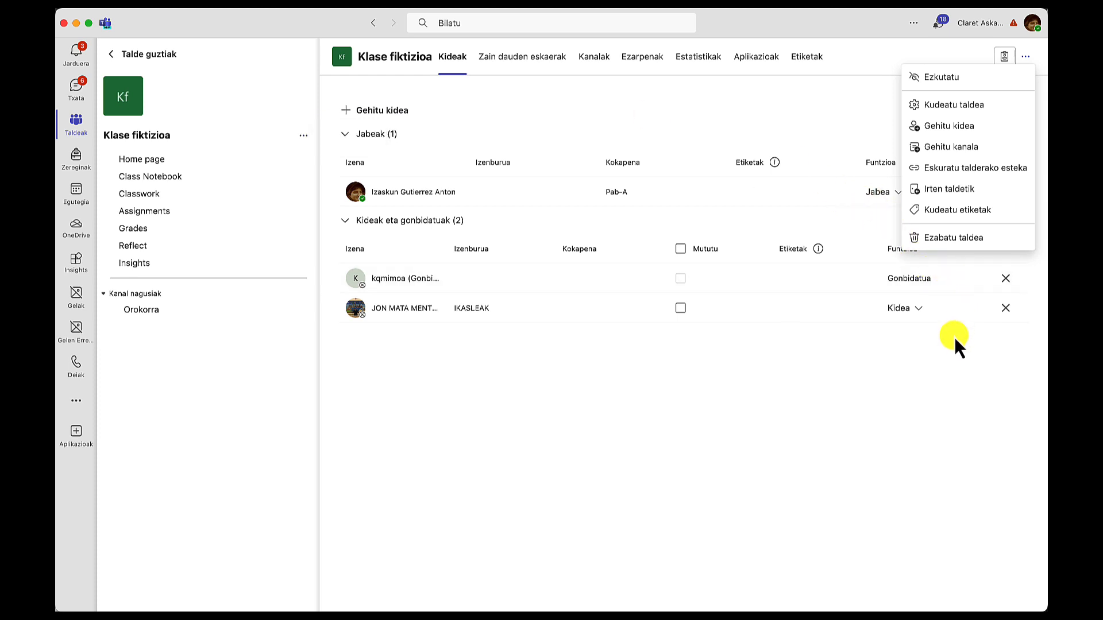
{"action": "left_click", "coordinate": [951, 105]}
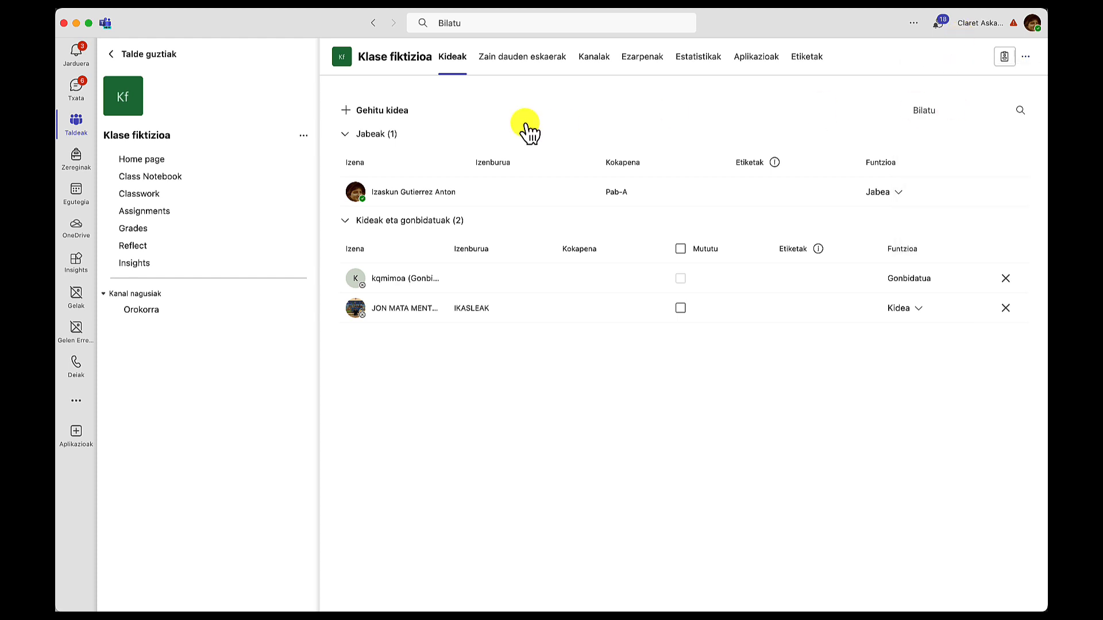
{"action": "left_click", "coordinate": [527, 58]}
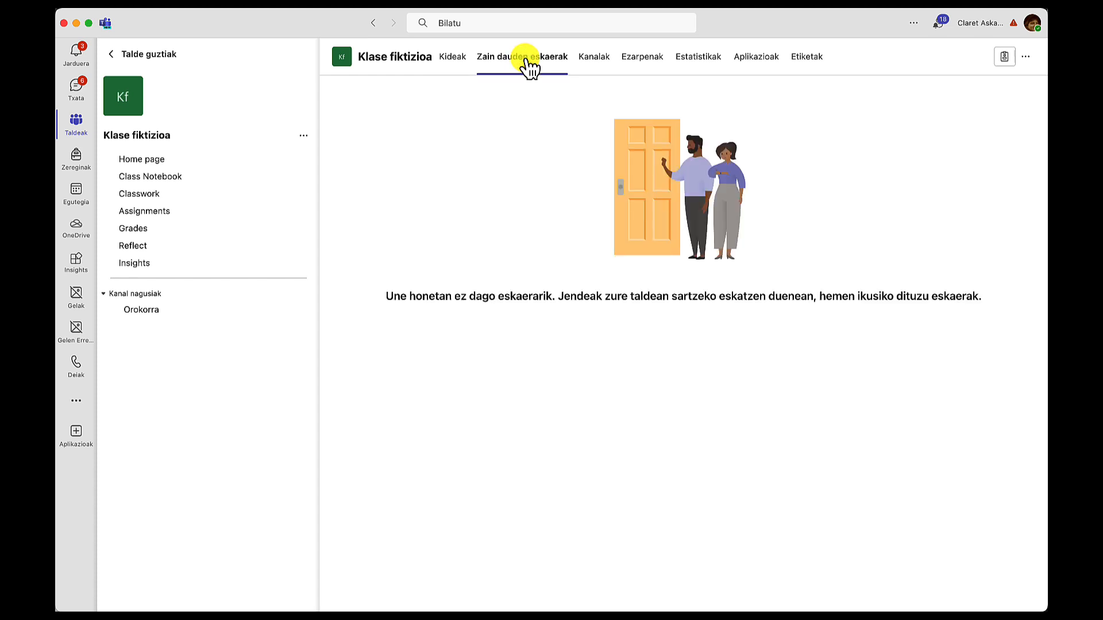
{"action": "left_click", "coordinate": [598, 61]}
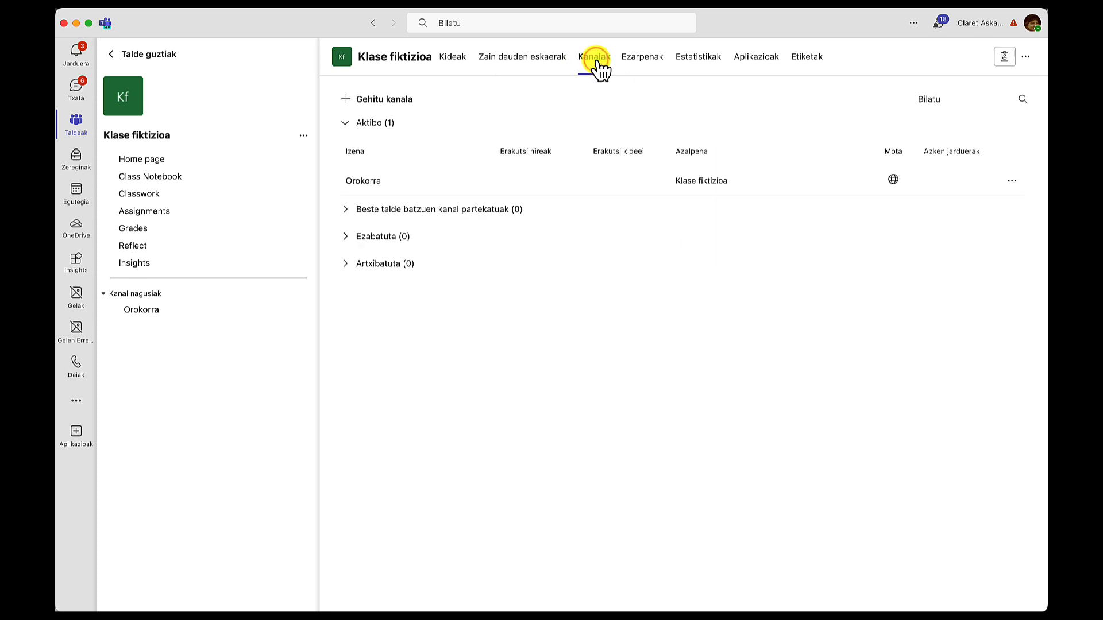
{"action": "left_click", "coordinate": [648, 67]}
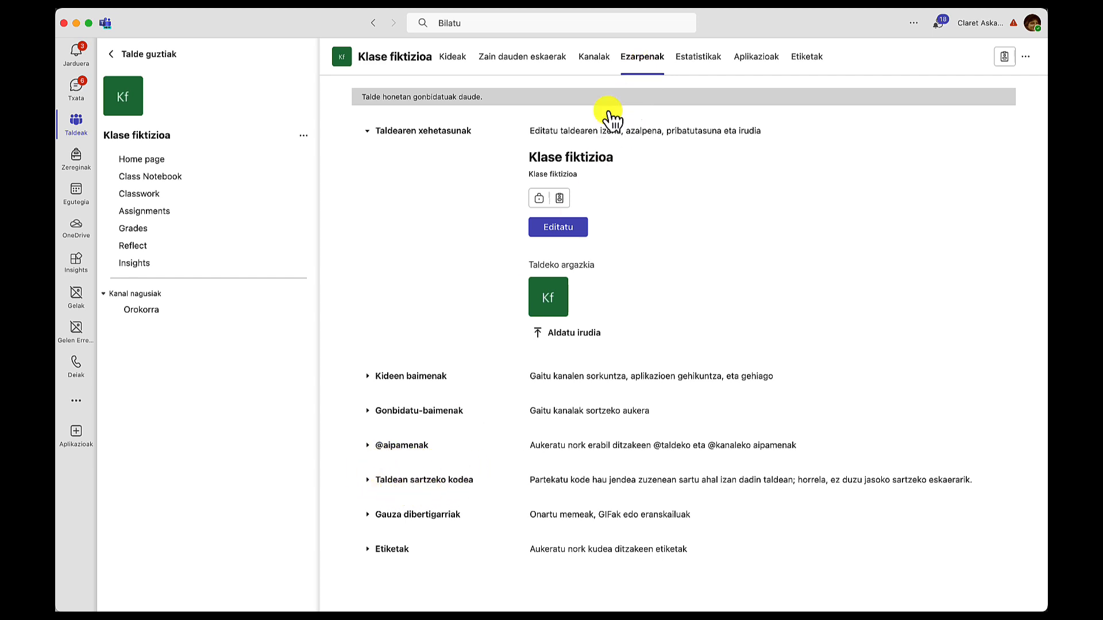
Expand the team join code section in settings and generate a join code.
{"action": "left_click", "coordinate": [368, 481]}
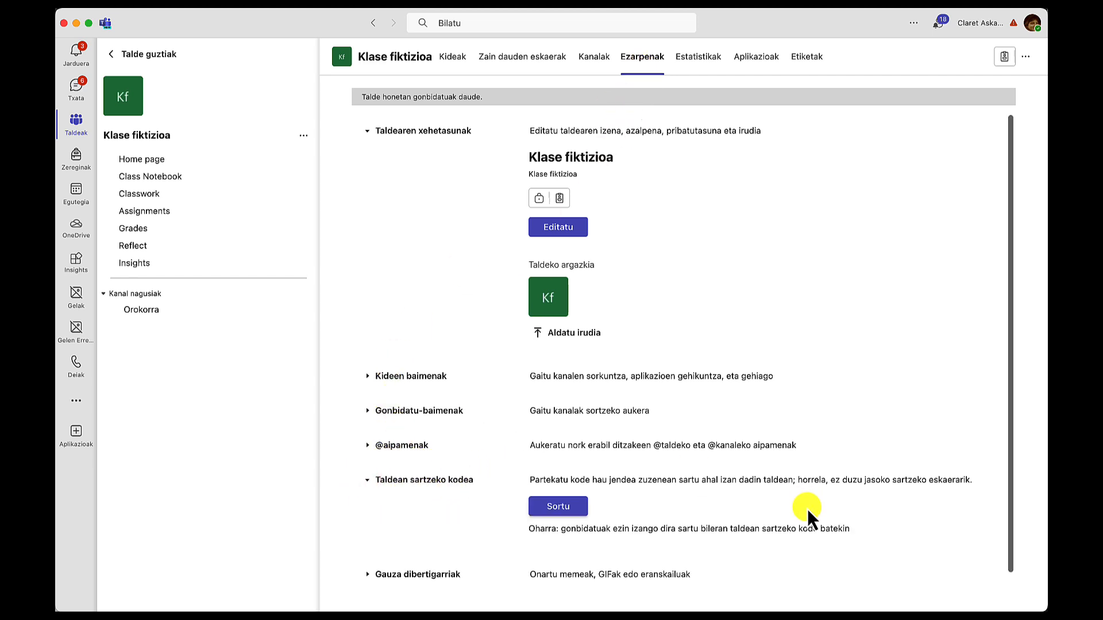
{"action": "left_click", "coordinate": [560, 508]}
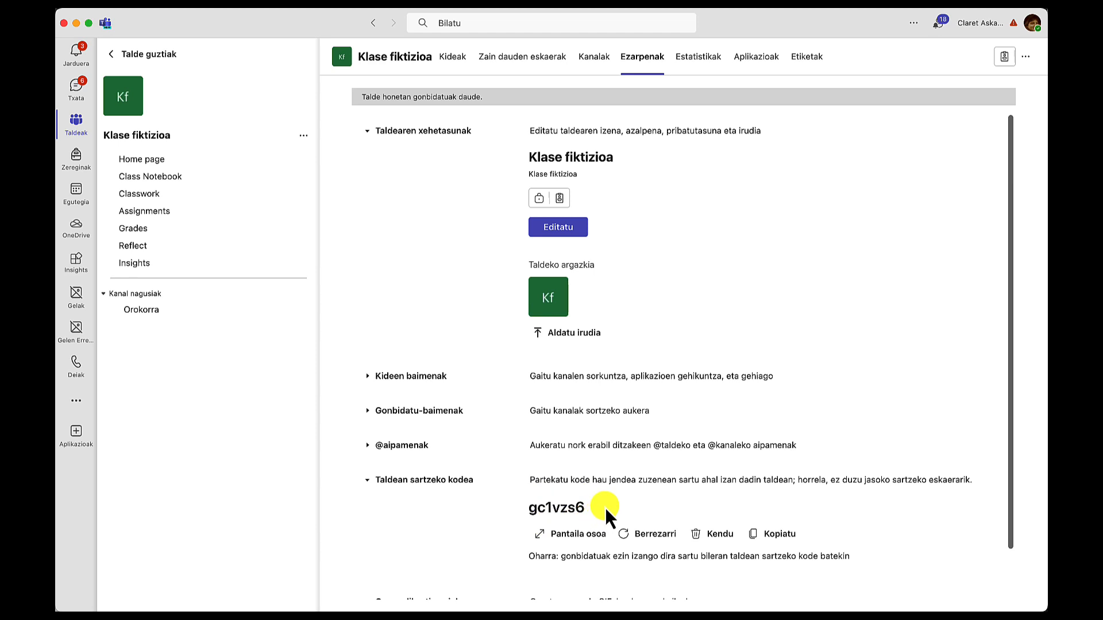
Open the create-team page from the teams list and go back.
{"action": "left_click", "coordinate": [82, 122]}
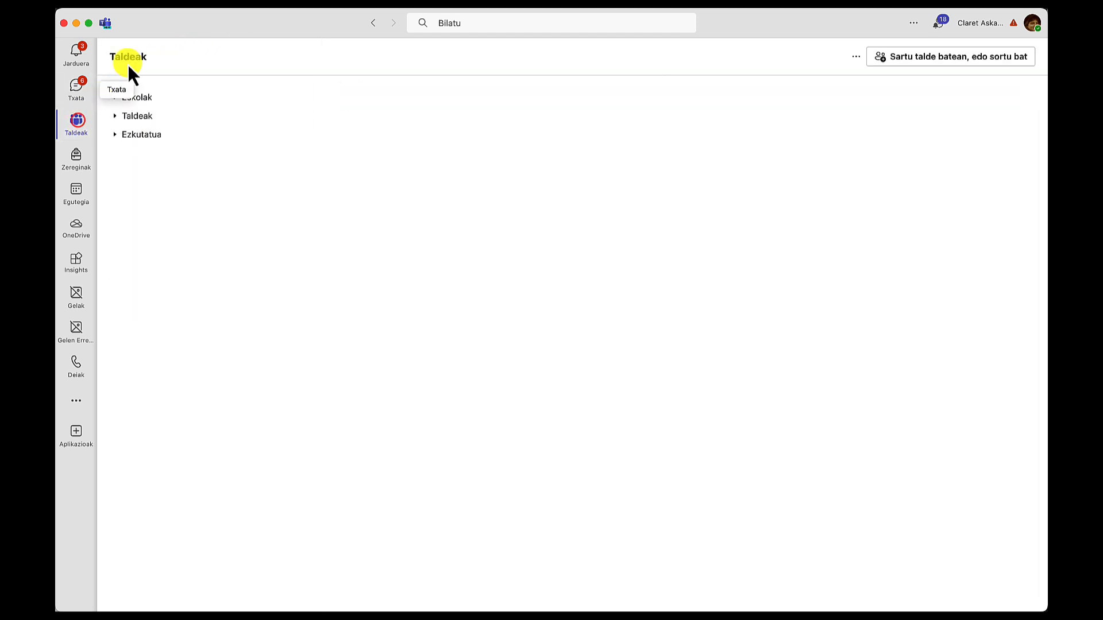
{"action": "left_click", "coordinate": [973, 66]}
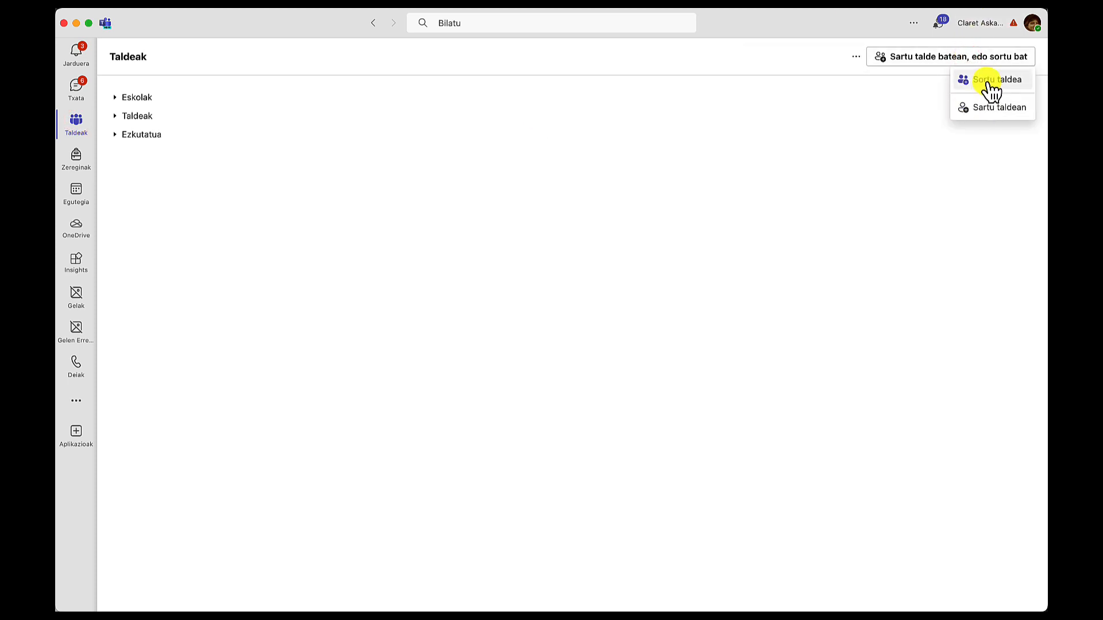
{"action": "left_click", "coordinate": [987, 82]}
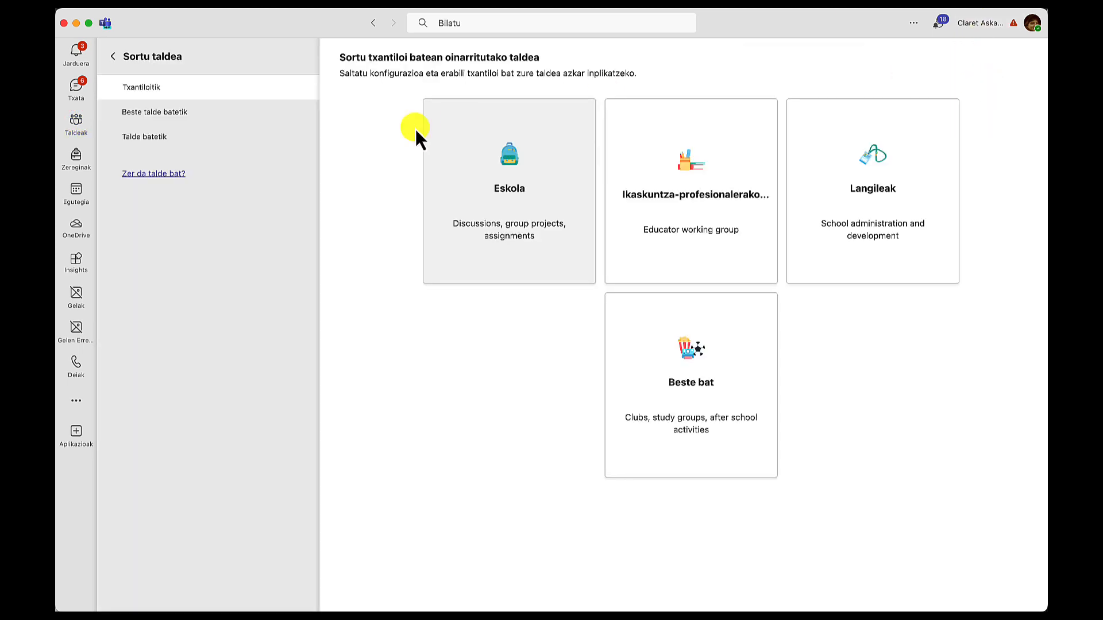
{"action": "left_click", "coordinate": [114, 57]}
Open the join-a-team-with-a-code page and return to the teams list.
{"action": "left_click", "coordinate": [937, 61]}
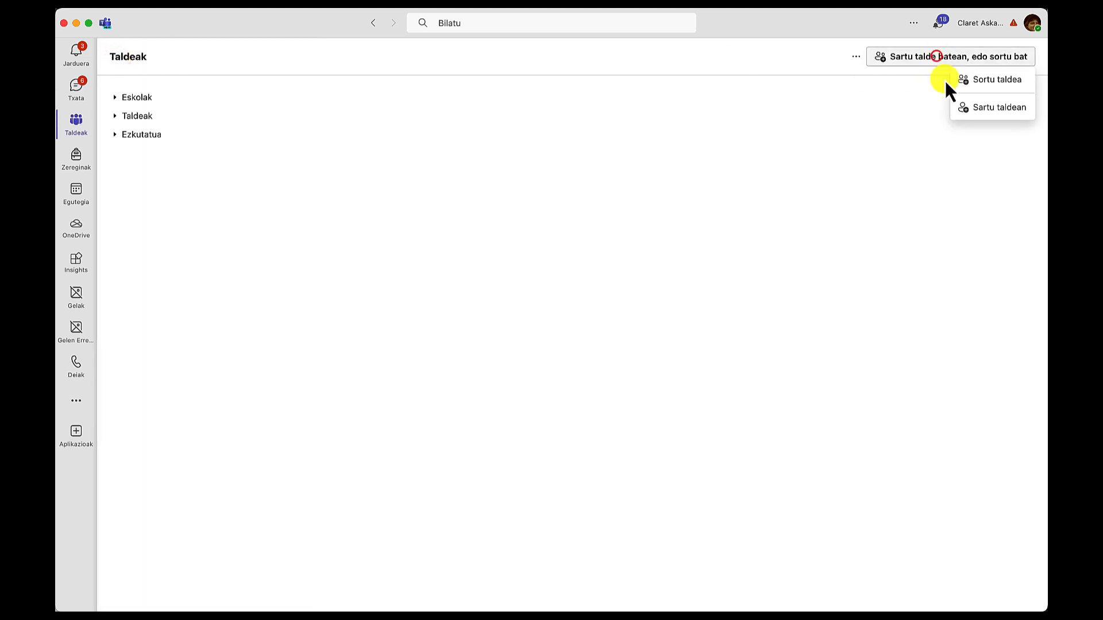
{"action": "left_click", "coordinate": [999, 109]}
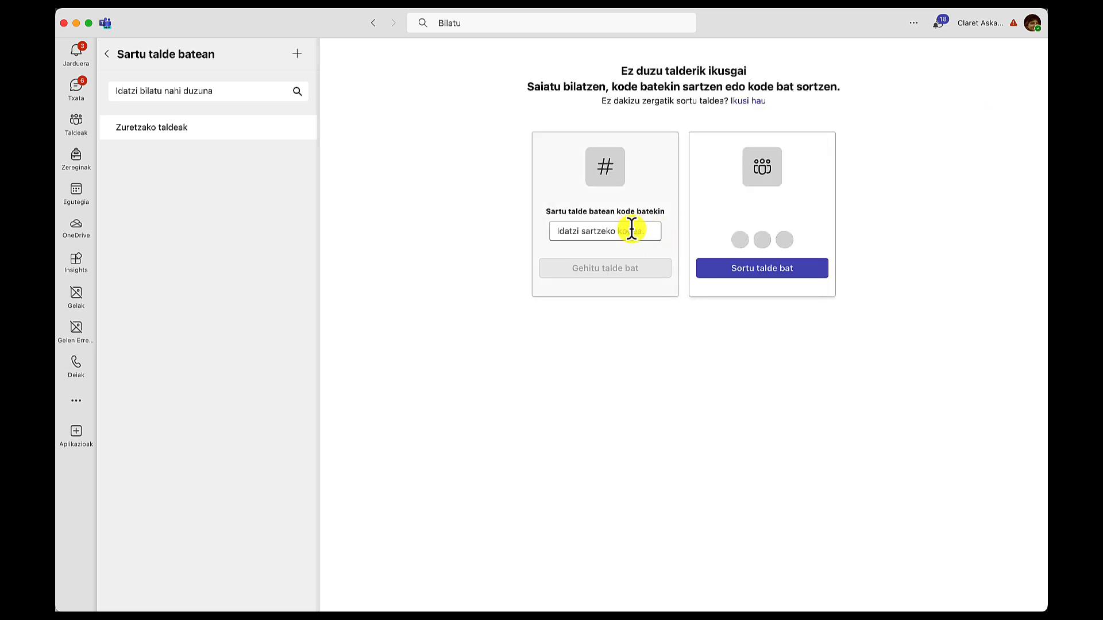
{"action": "left_click", "coordinate": [108, 57]}
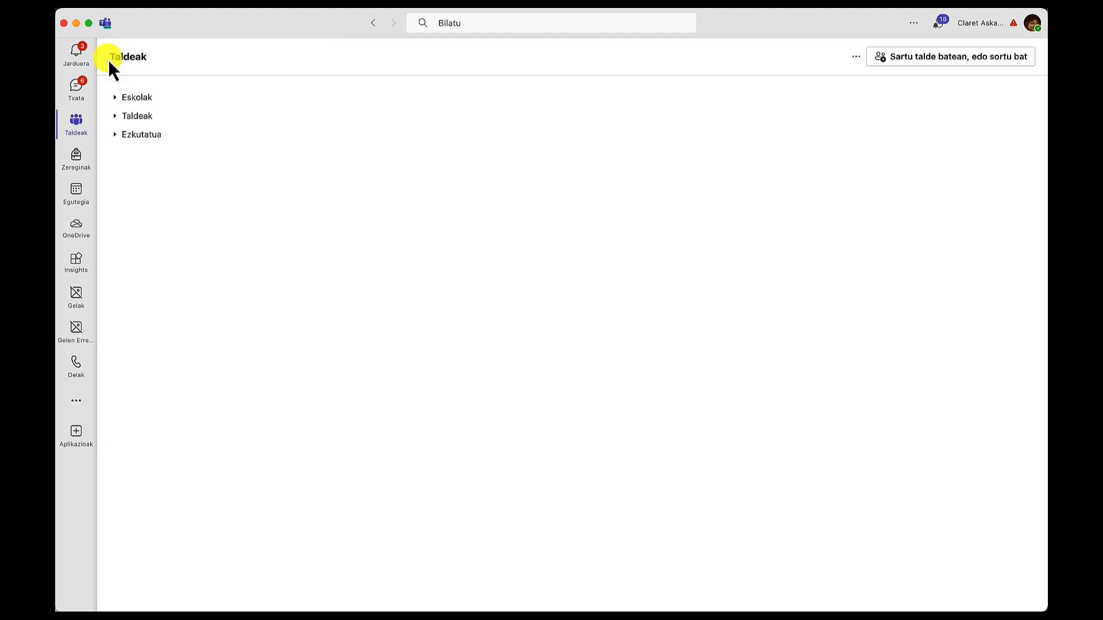
{"action": "left_click", "coordinate": [76, 121]}
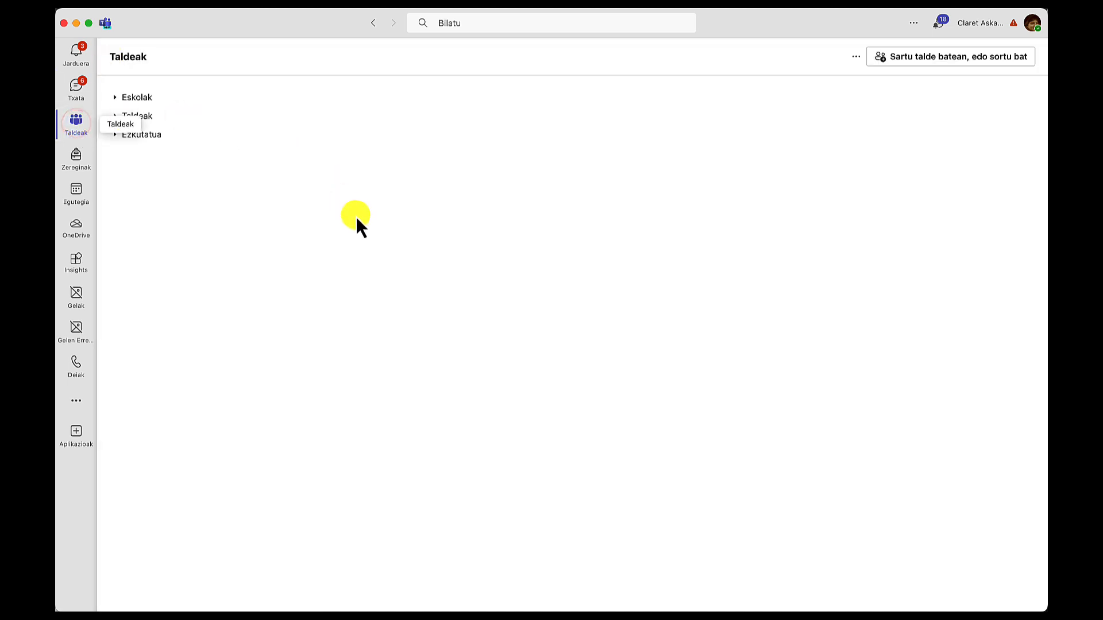